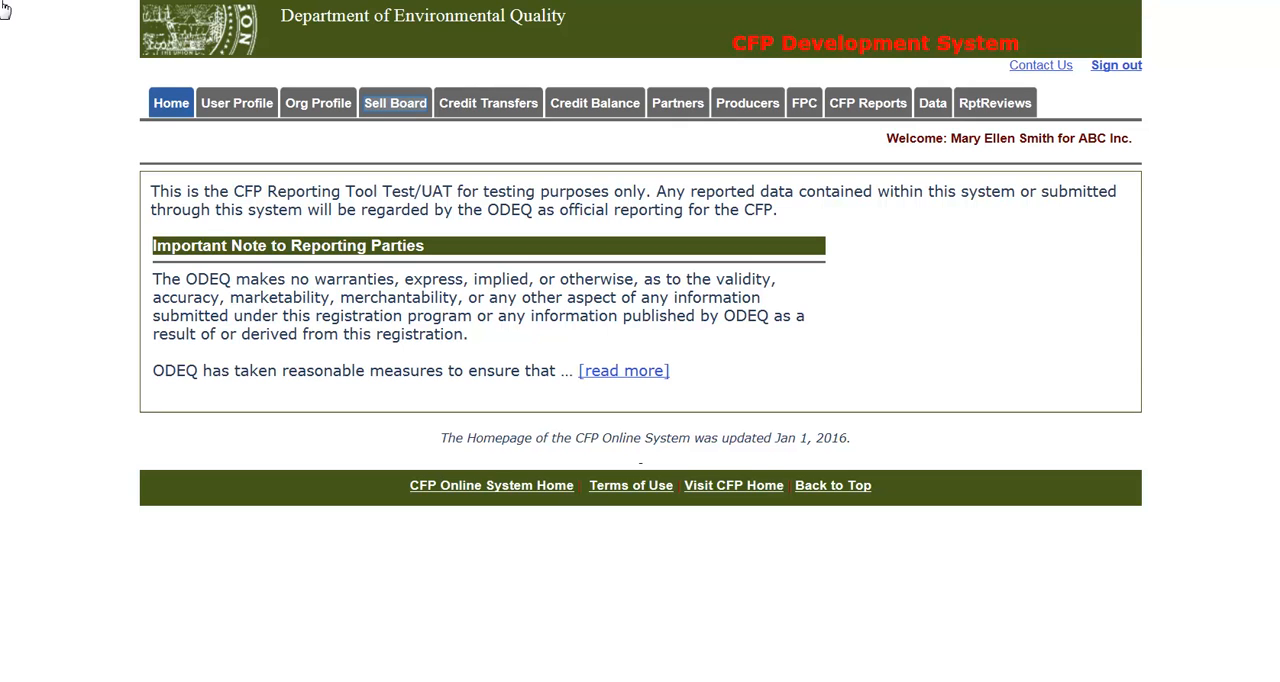
- Start a credit posting on the Sell Board with start date 02/17/2016 and end date 03/16/2016
{"action": "left_click", "coordinate": [396, 110]}
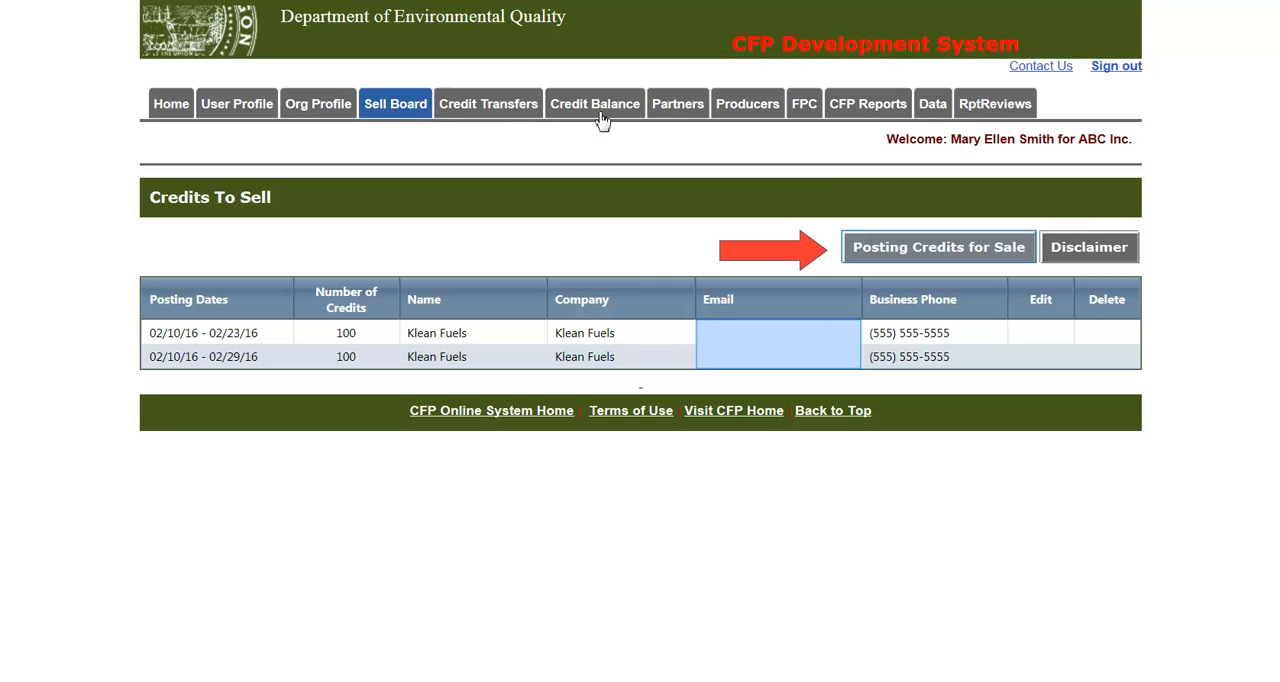
{"action": "left_click", "coordinate": [875, 245]}
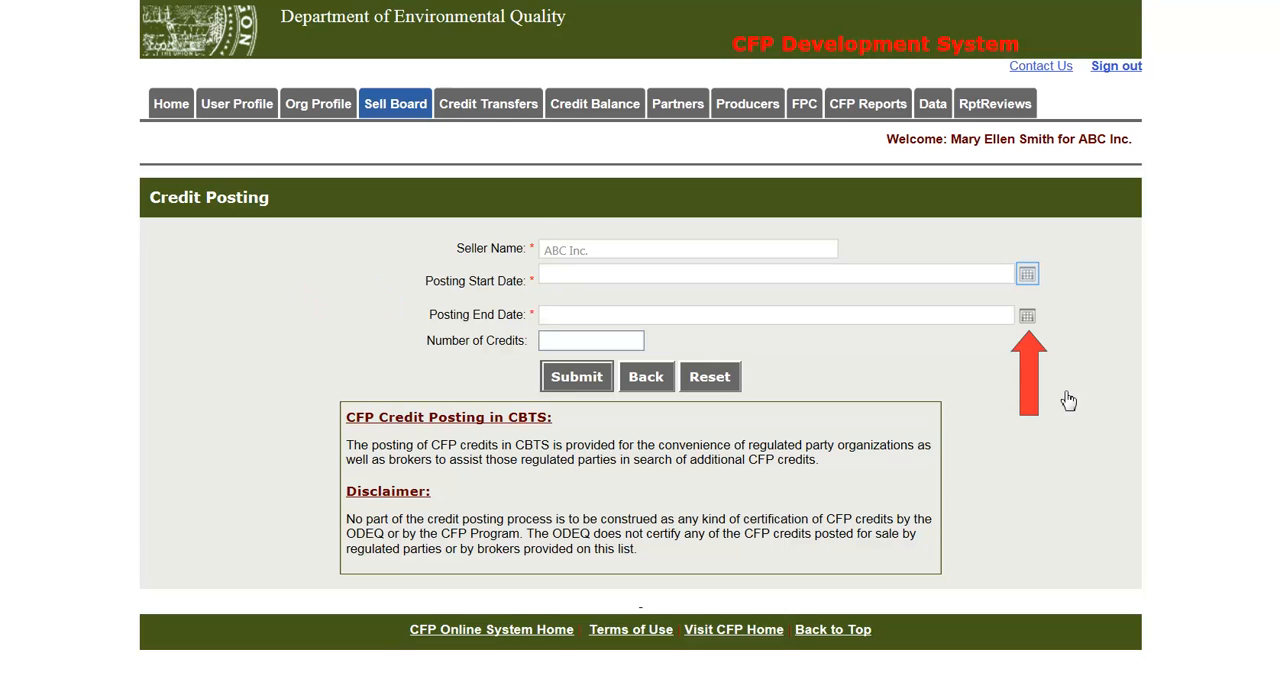
{"action": "left_click", "coordinate": [1031, 278]}
{"action": "left_click", "coordinate": [666, 388]}
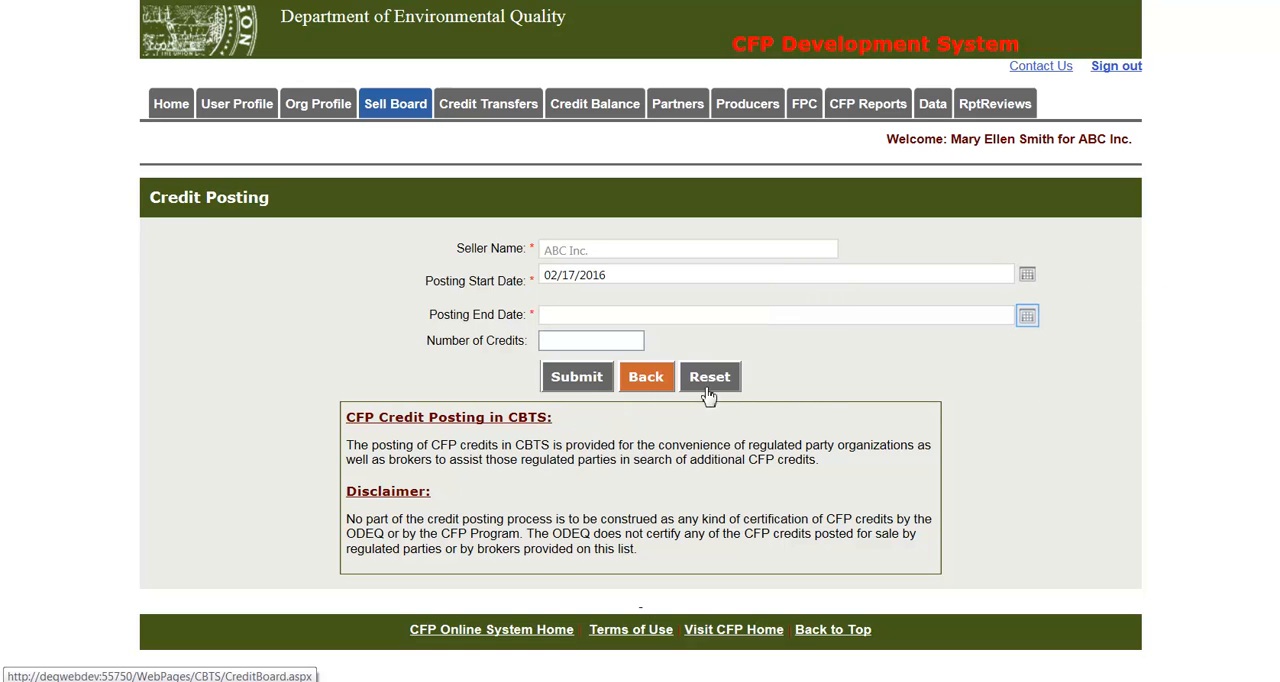
{"action": "left_click", "coordinate": [1028, 318]}
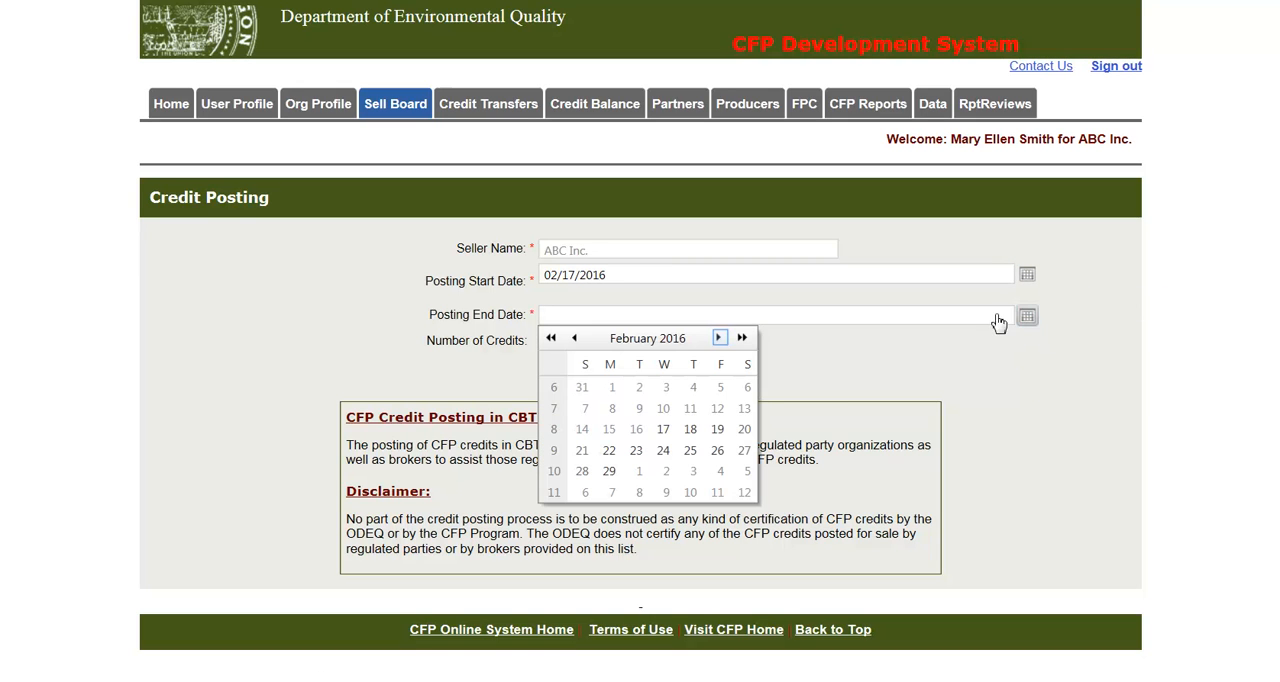
{"action": "left_click", "coordinate": [720, 338]}
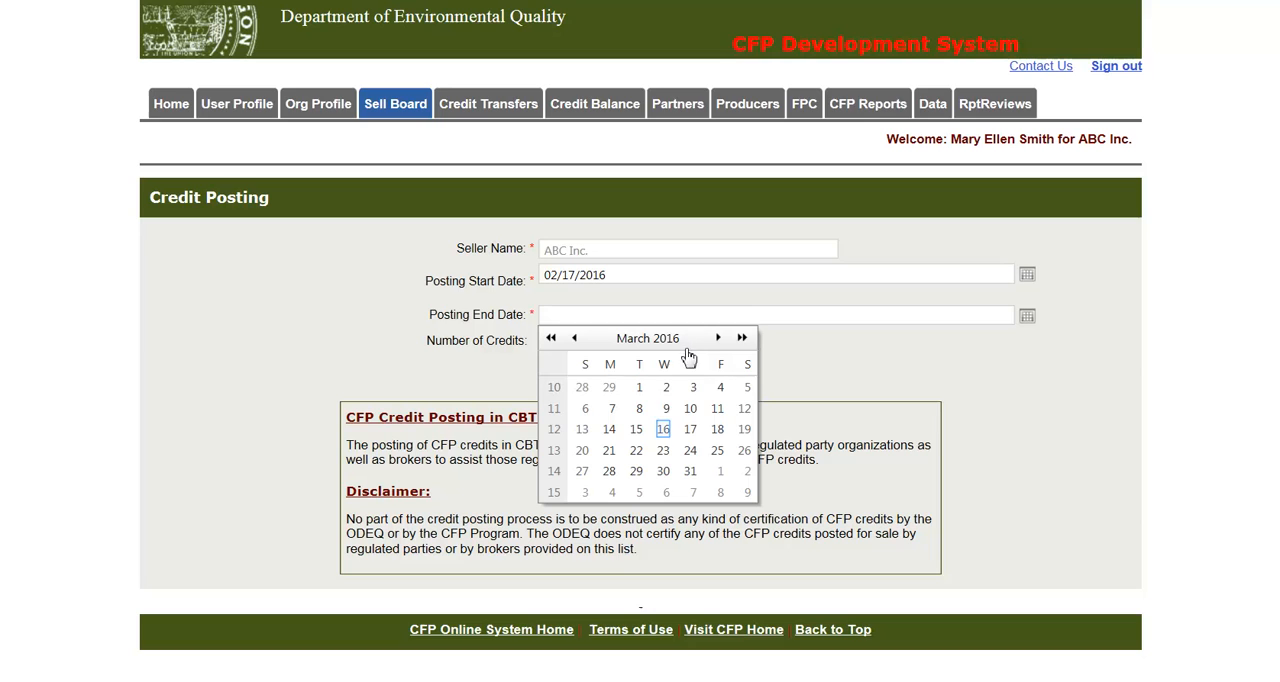
{"action": "left_click", "coordinate": [663, 430]}
- Set the number of credits for sale to 100 and submit the posting, confirming it
{"action": "key", "text": "Tab"}
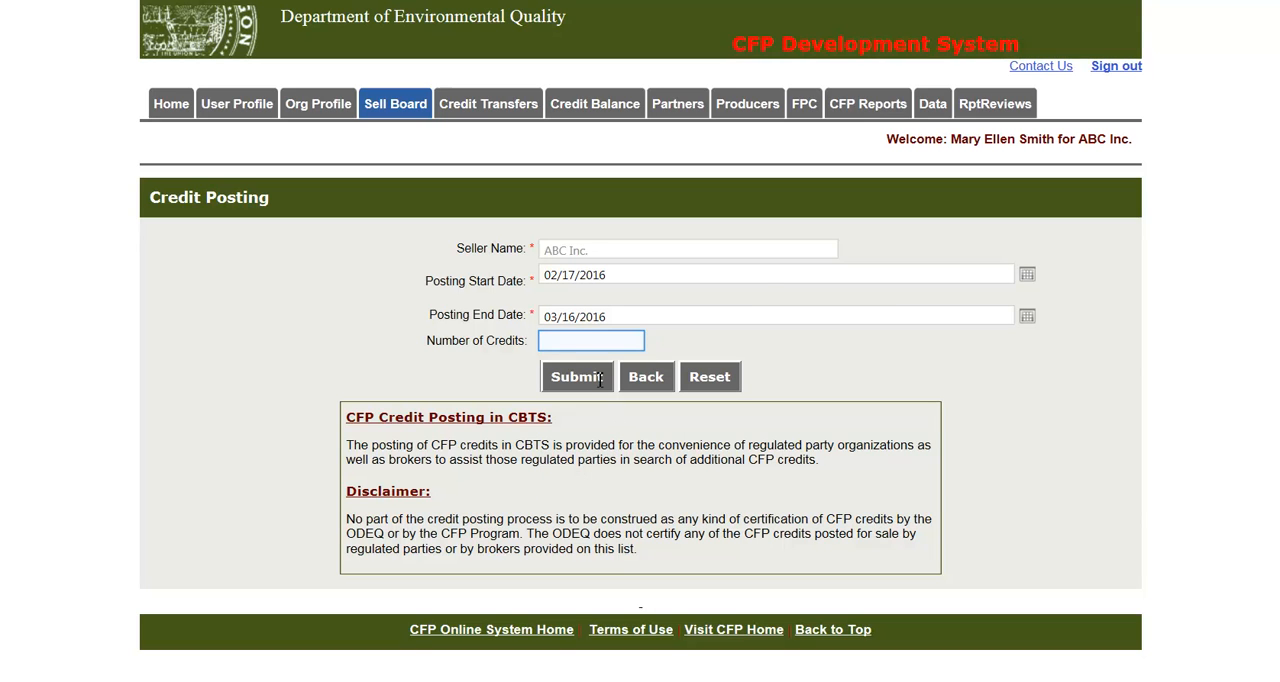
{"action": "type", "text": "100"}
{"action": "key", "text": "Tab"}
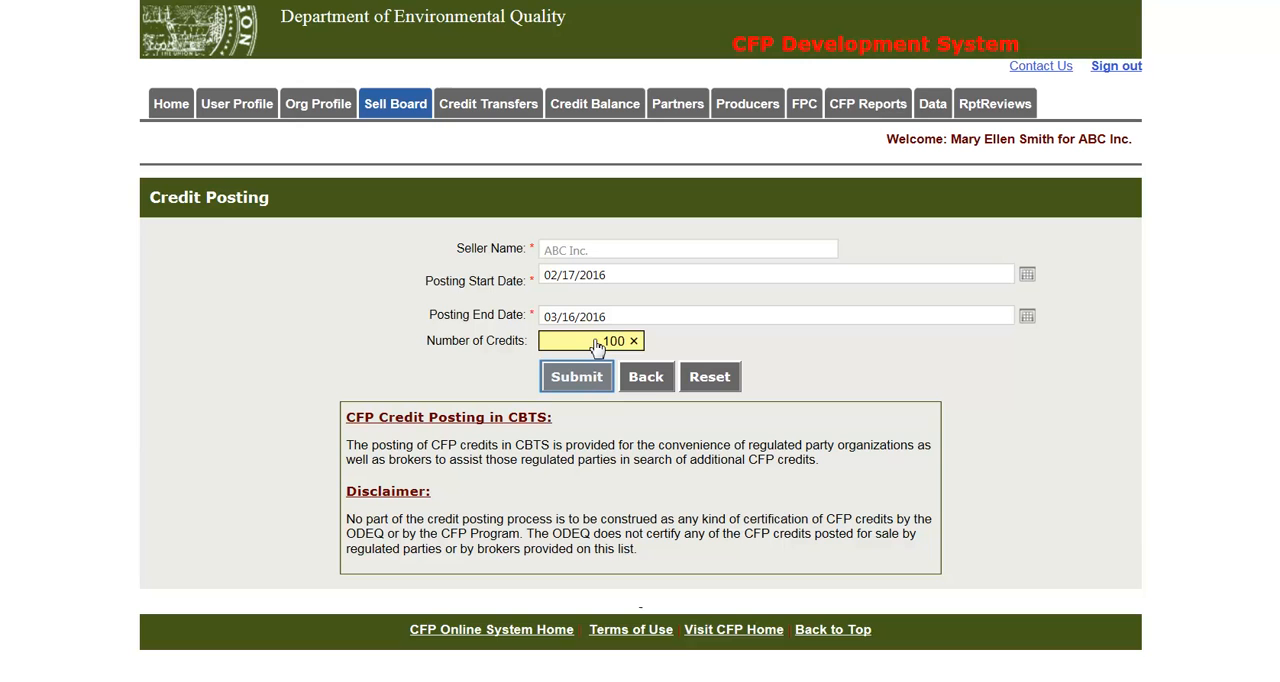
{"action": "left_click", "coordinate": [586, 379]}
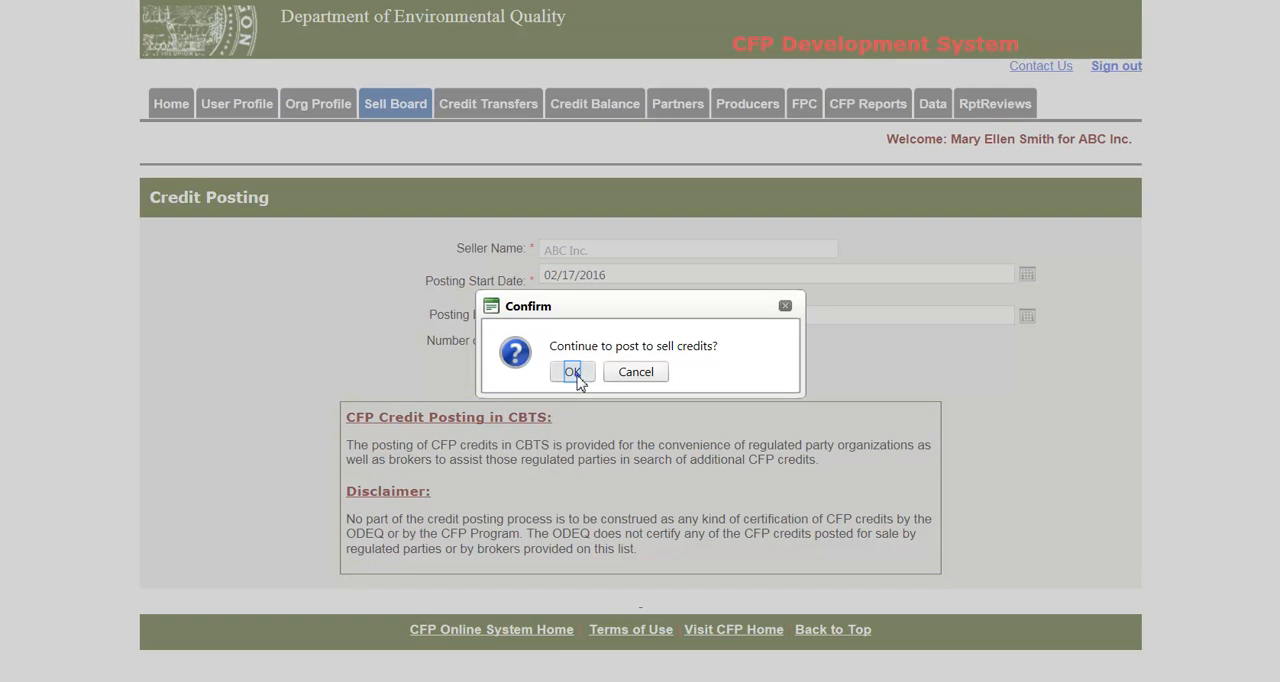
{"action": "left_click", "coordinate": [573, 372]}
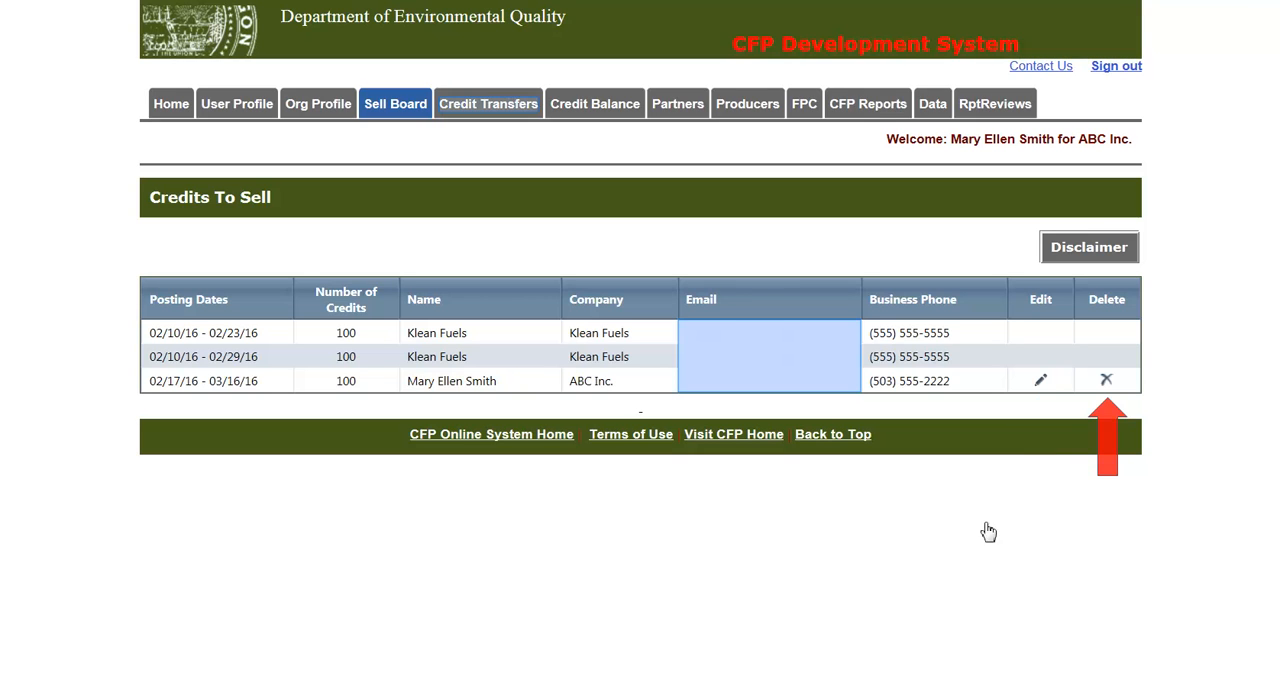
- Initiate a new credit transfer and choose Klean Fuels as the buyer organization
{"action": "left_click", "coordinate": [482, 108]}
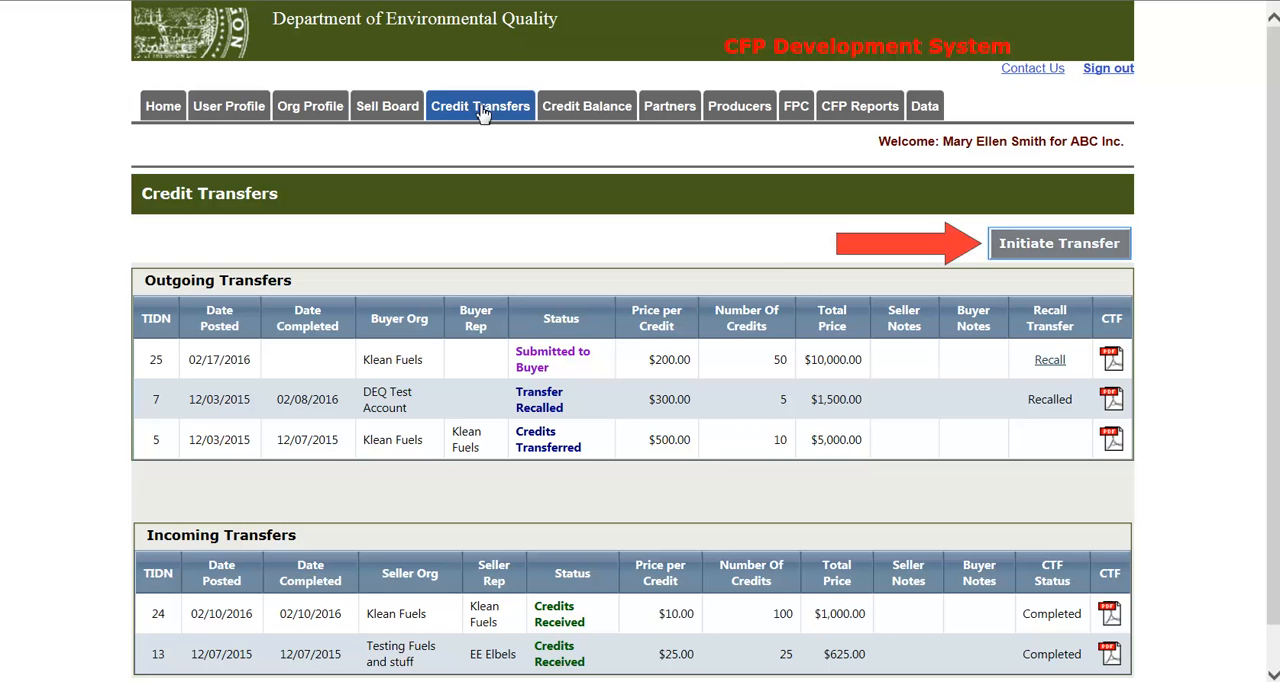
{"action": "left_click", "coordinate": [1040, 257]}
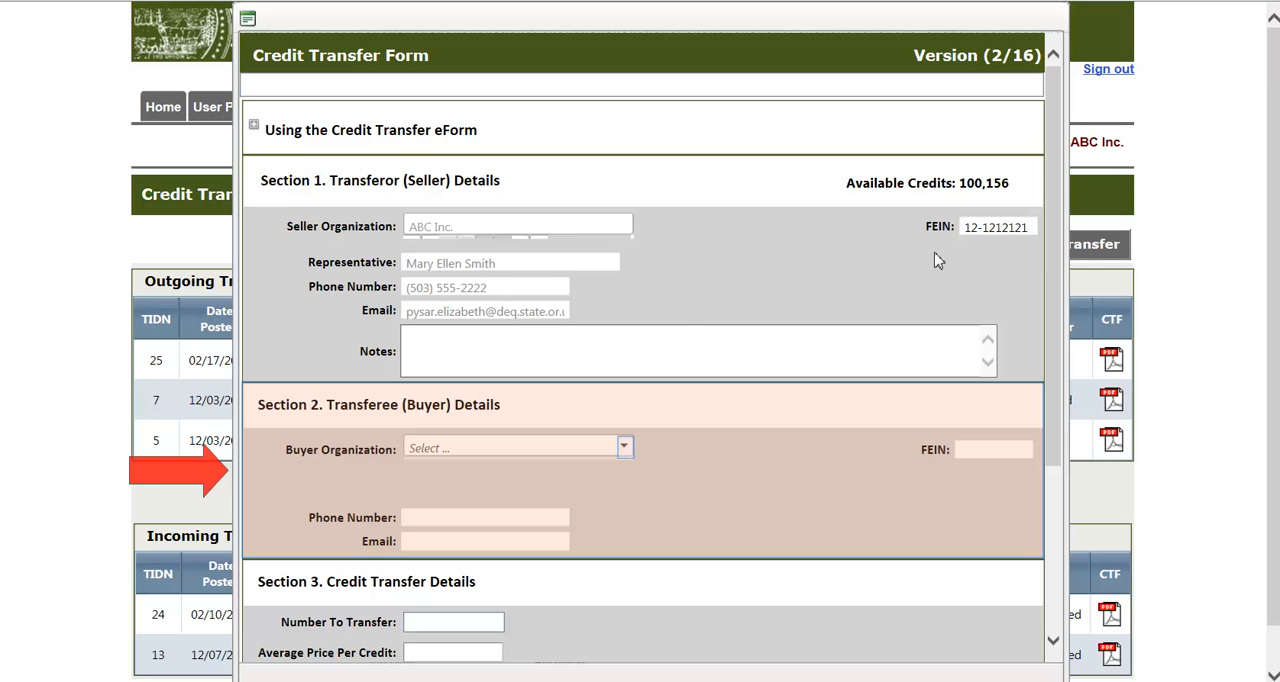
{"action": "left_click", "coordinate": [629, 452]}
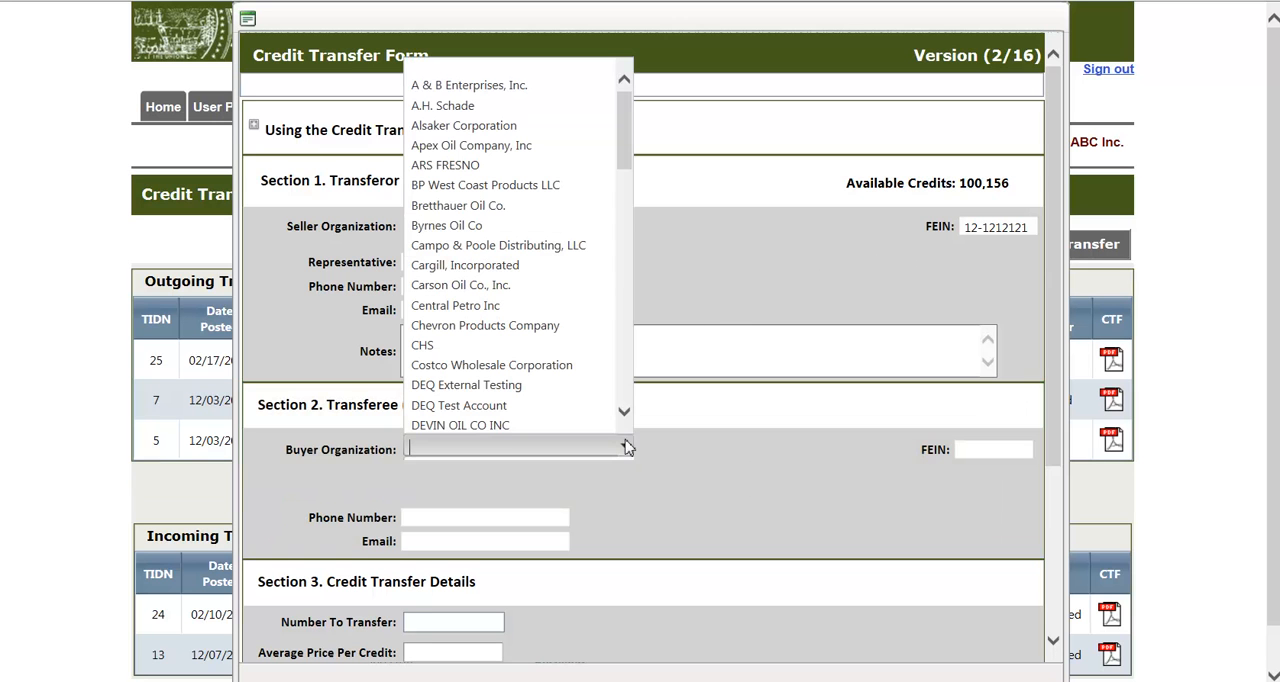
{"action": "left_click_drag", "start_coordinate": [626, 121], "coordinate": [629, 229]}
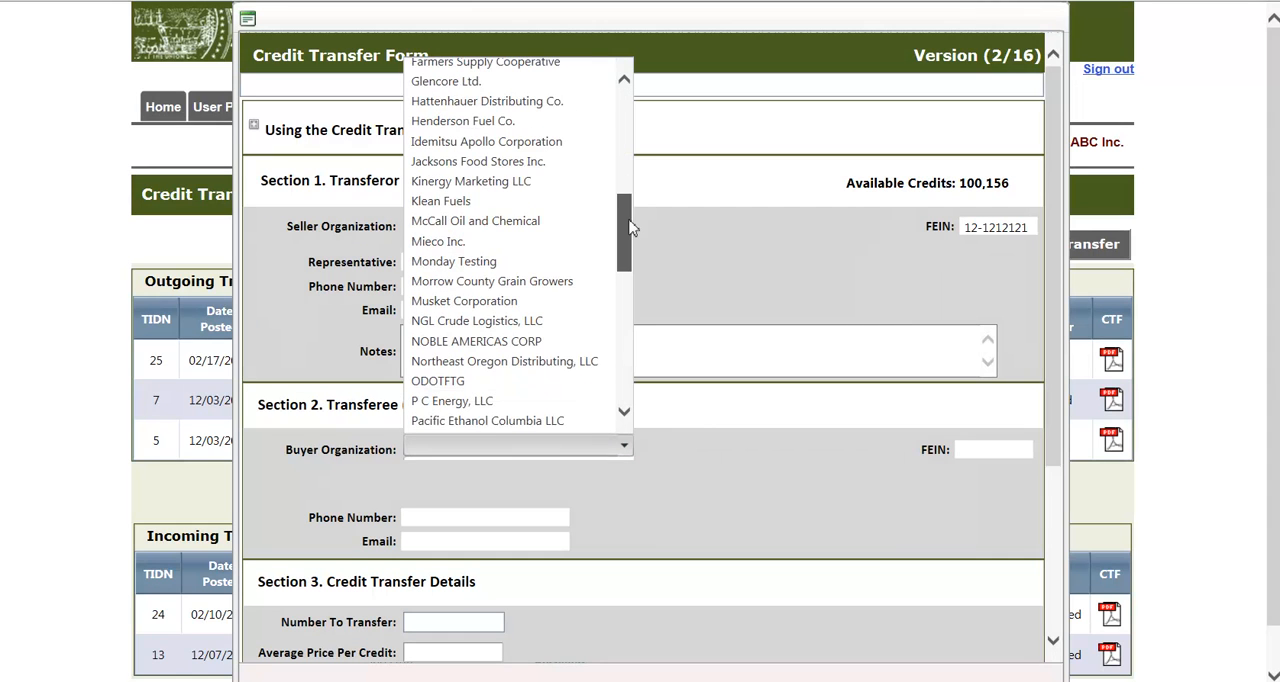
{"action": "left_click", "coordinate": [474, 203]}
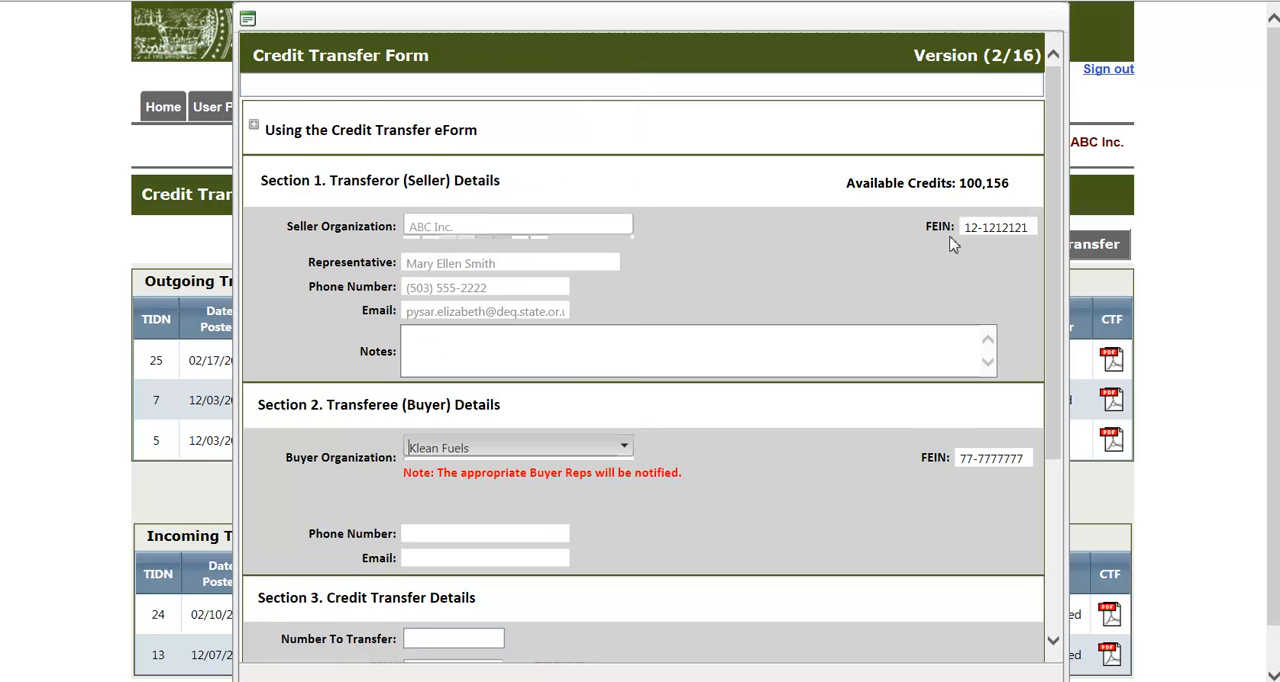
- Set the number of credits to transfer to 50 and the average price per credit to $25.00
{"action": "left_click_drag", "start_coordinate": [1058, 318], "coordinate": [1056, 445]}
{"action": "left_click", "coordinate": [476, 455]}
{"action": "type", "text": "60"}
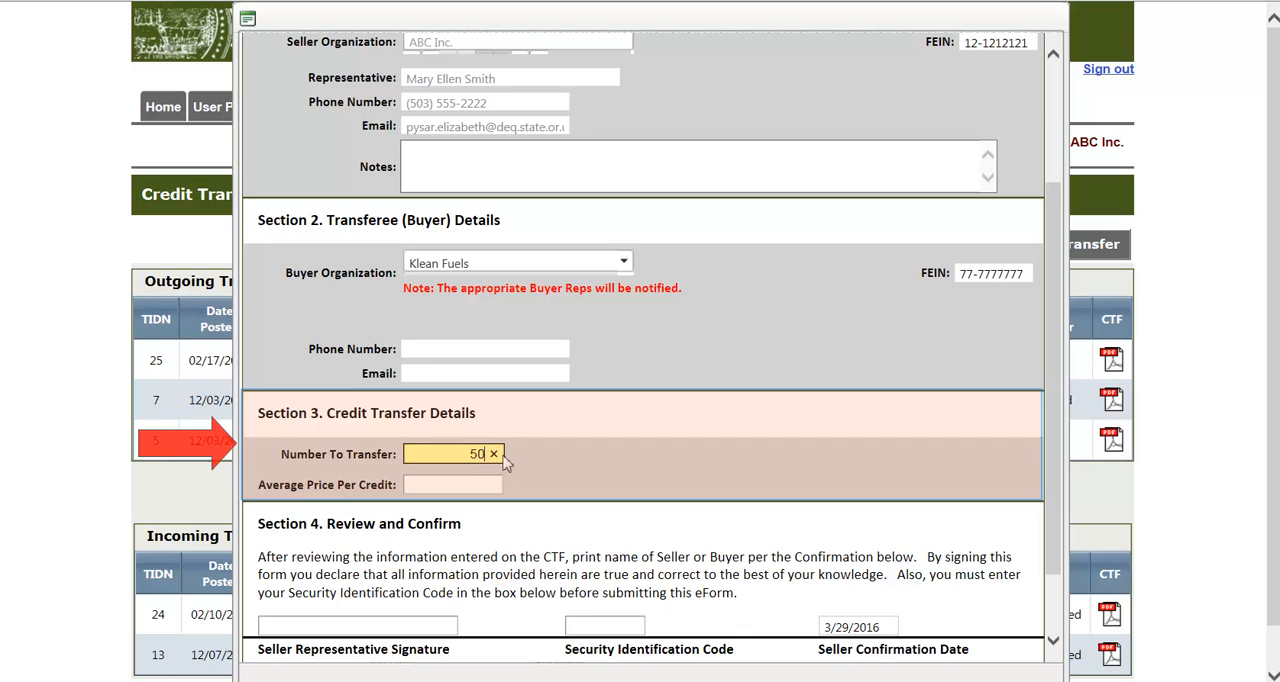
{"action": "key", "text": "Tab"}
{"action": "type", "text": "25"}
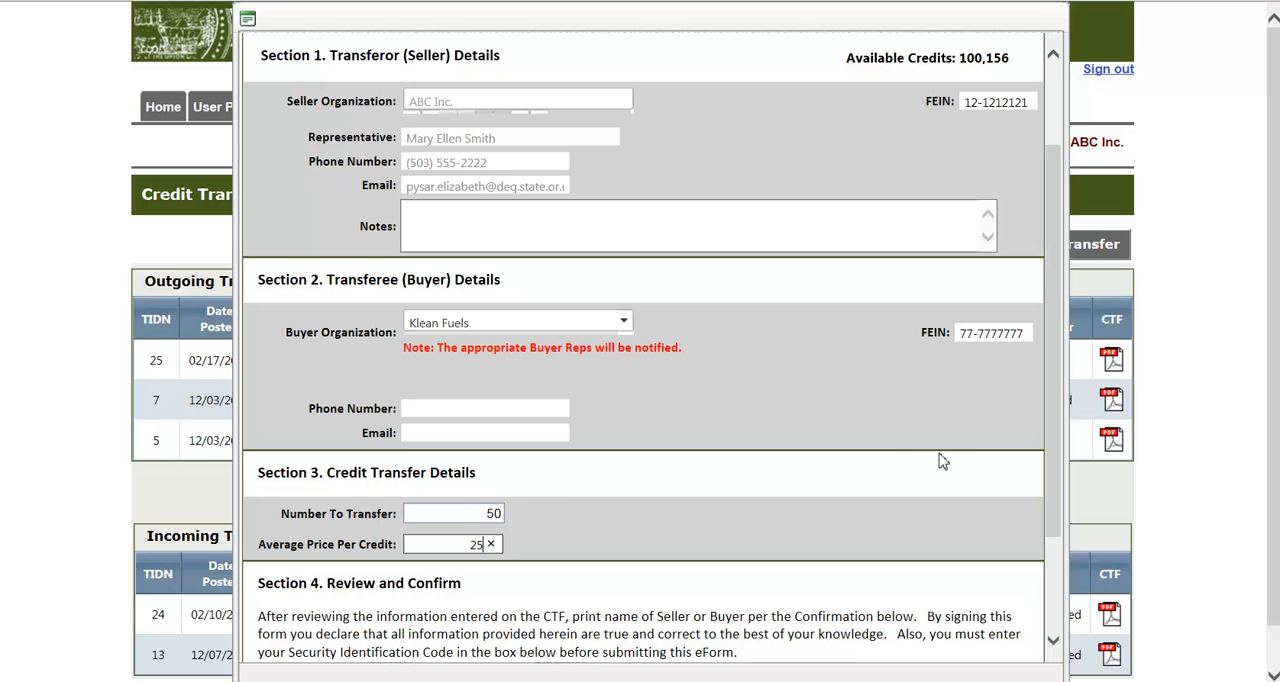
{"action": "key", "text": "Tab"}
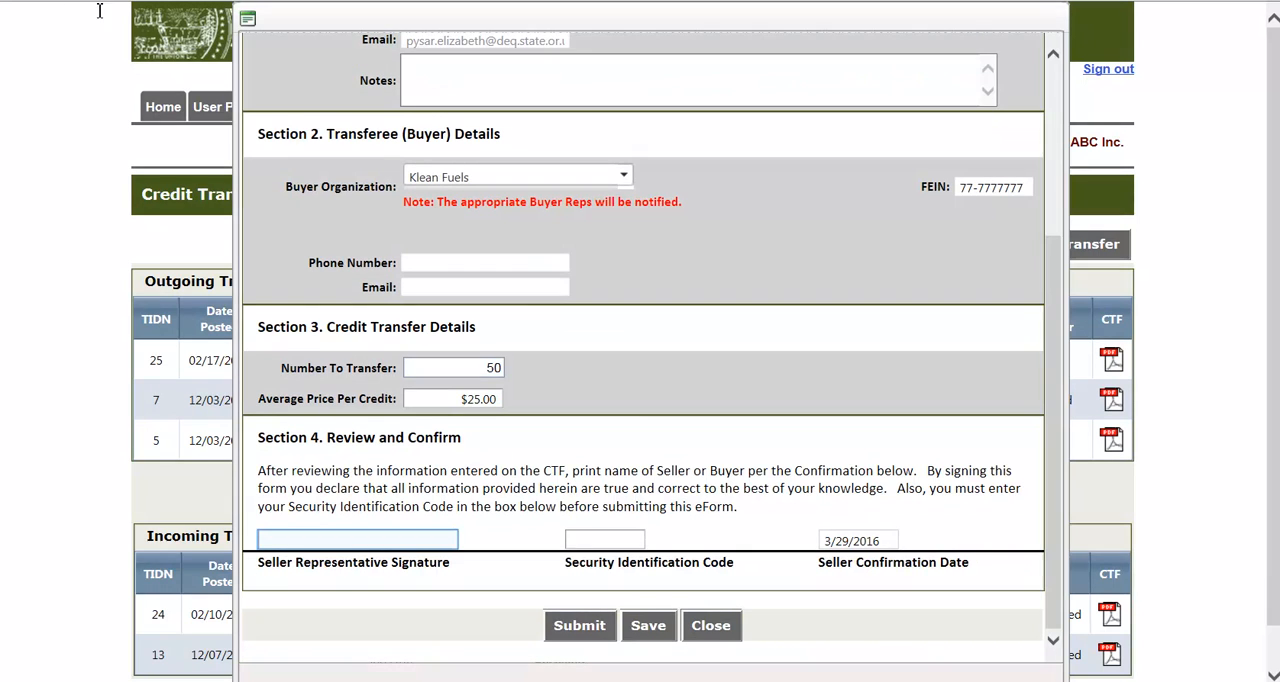
- Sign with the seller representative's name and Security Identification Code, and submit the credit transfer, confirming it
{"action": "key", "text": "Tab"}
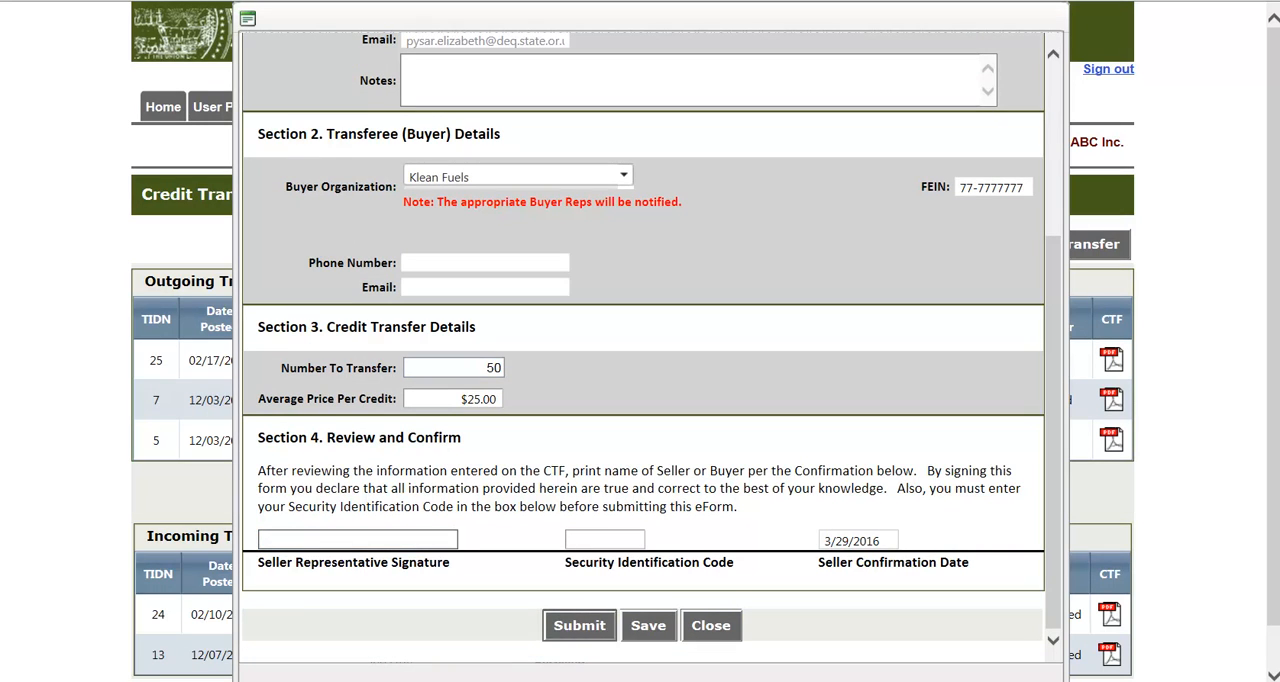
{"action": "left_click", "coordinate": [395, 533]}
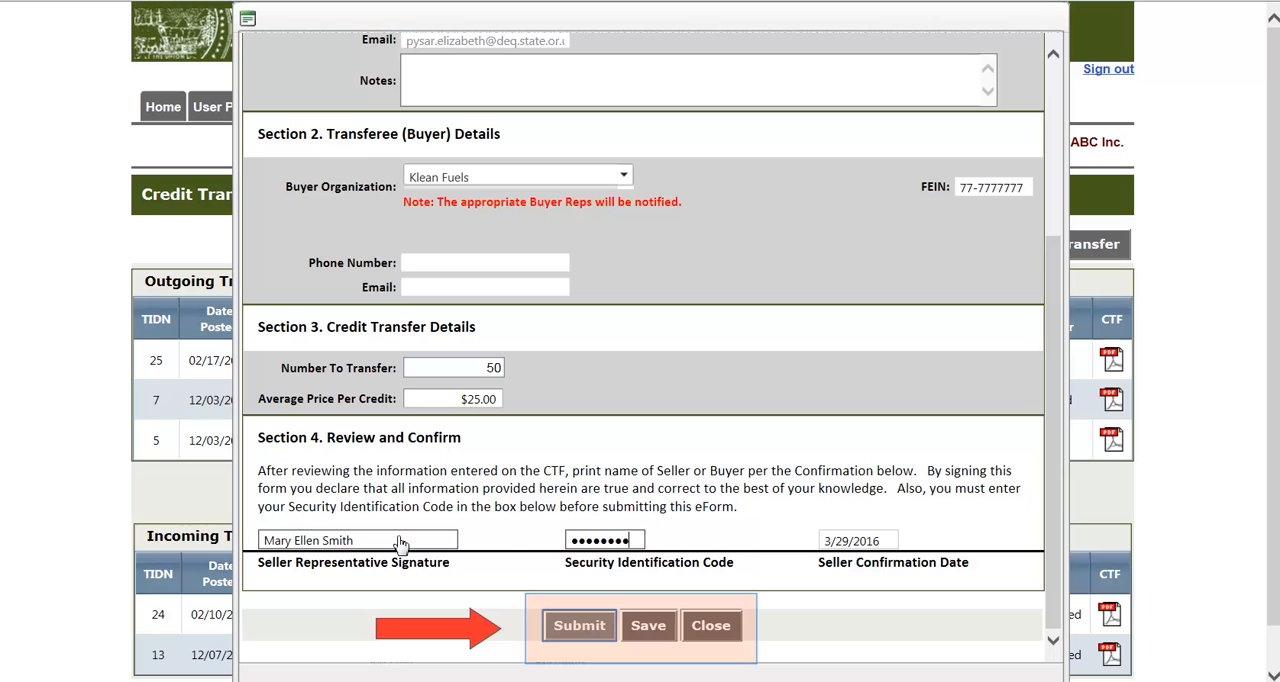
{"action": "left_click", "coordinate": [579, 630]}
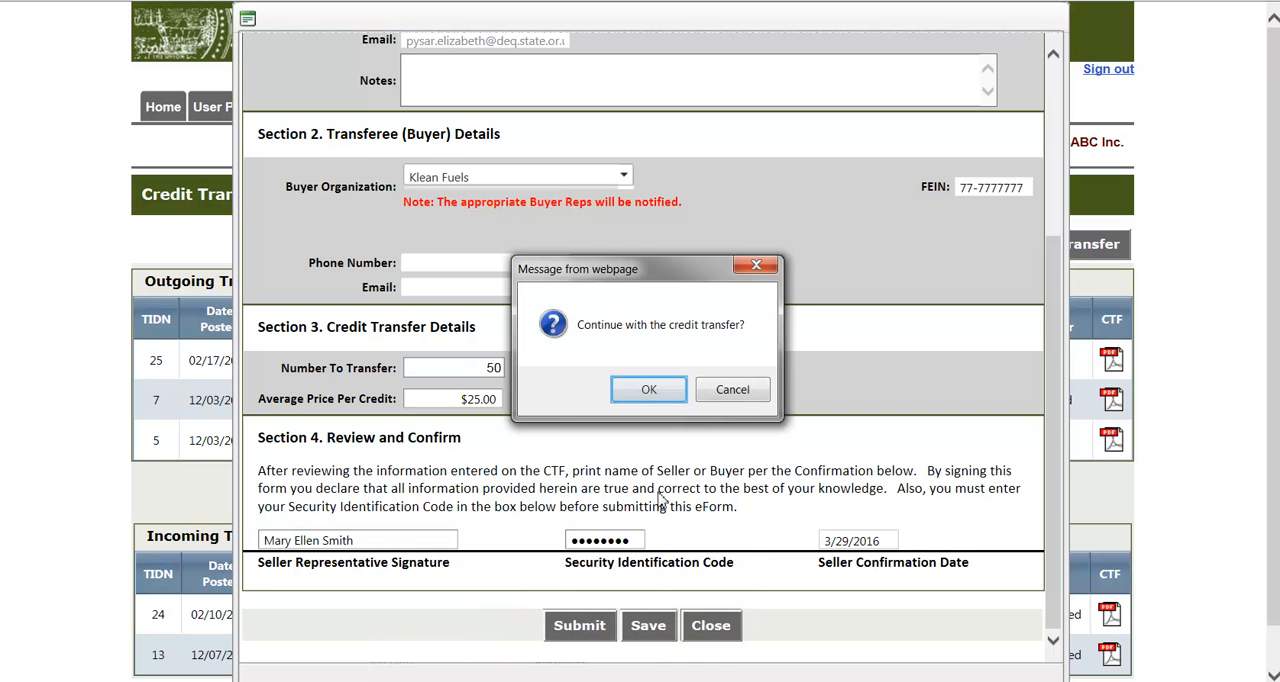
{"action": "left_click", "coordinate": [649, 390]}
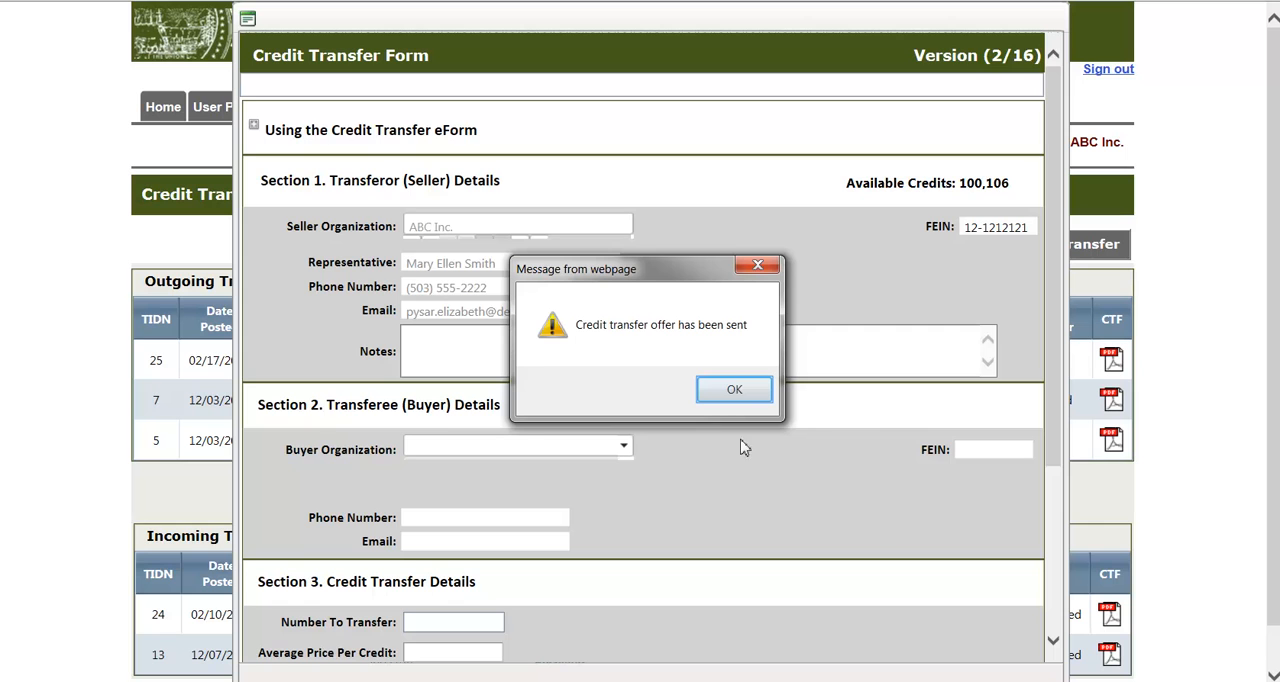
{"action": "left_click", "coordinate": [733, 388]}
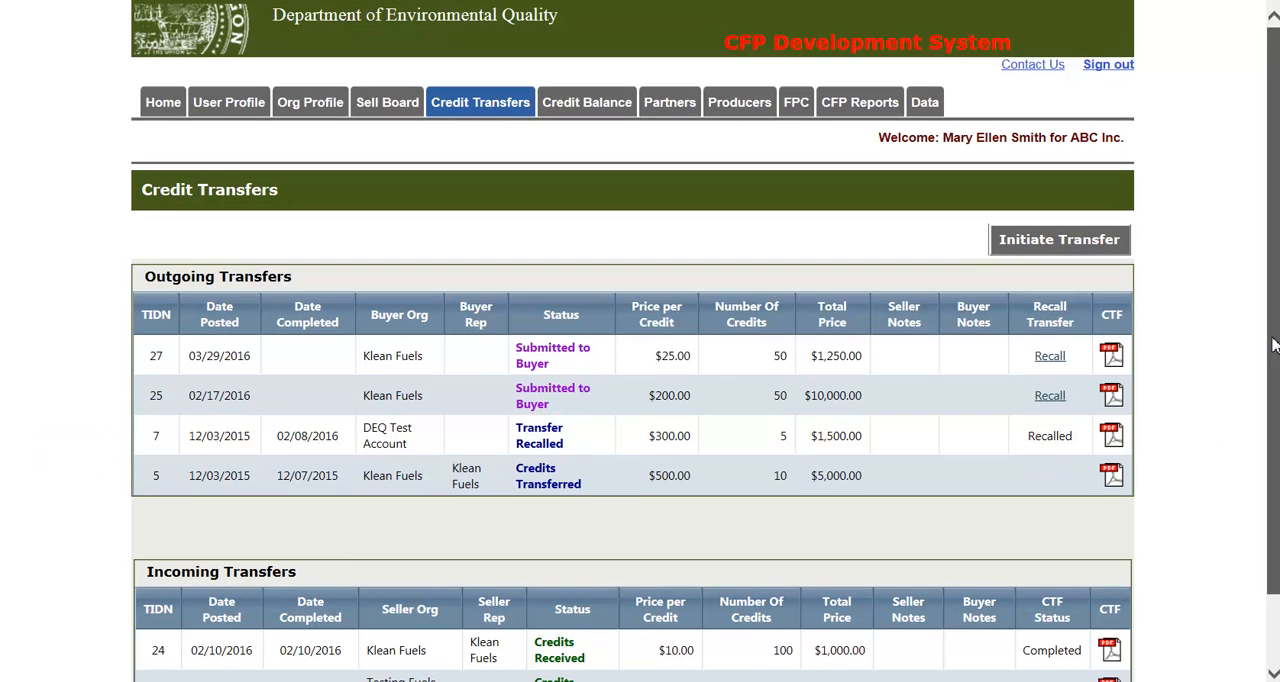
- Review the outgoing and incoming transfers, and view the 2016 Summary To Date in the credit balance
{"action": "scroll", "coordinate": [1272, 486], "scroll_direction": "down", "scroll_amount": 2}
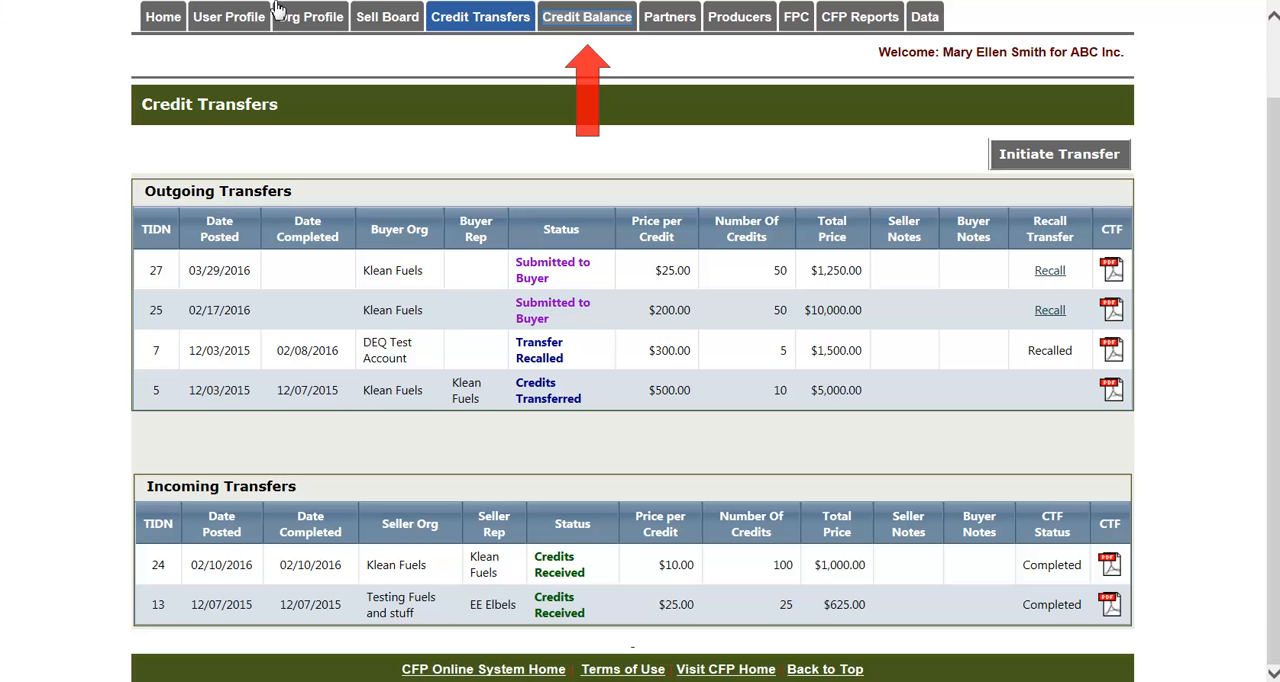
{"action": "left_click", "coordinate": [597, 20]}
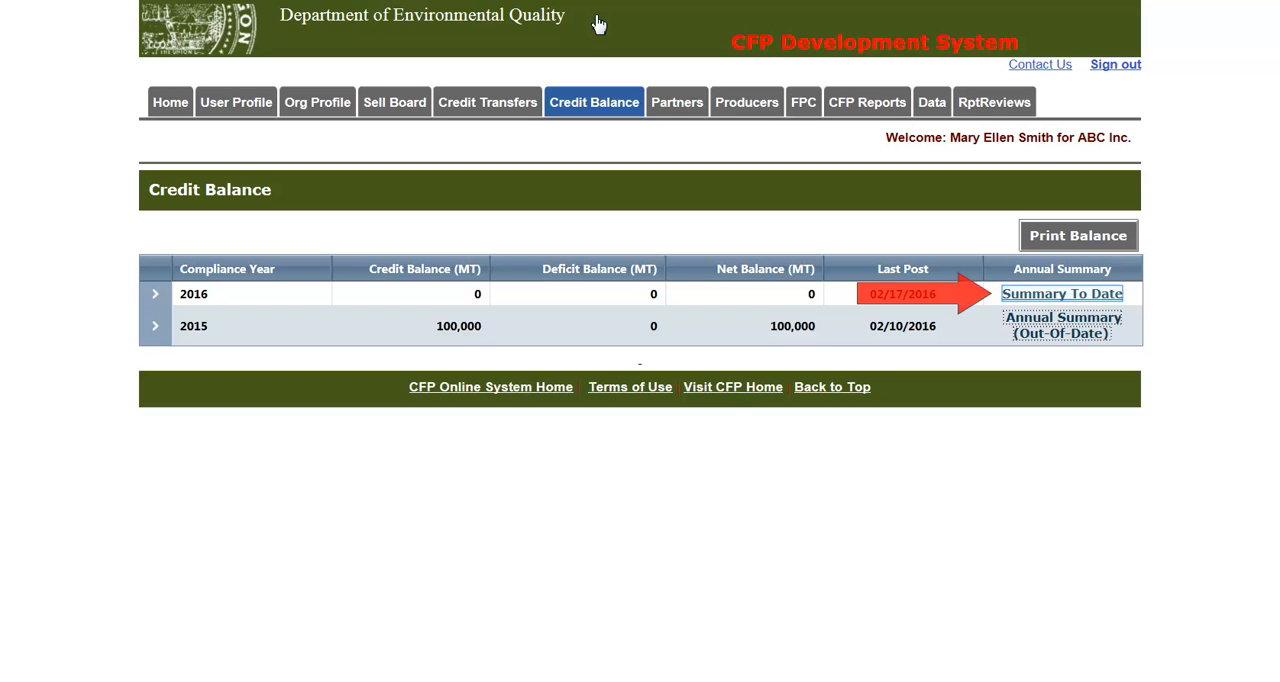
{"action": "left_click", "coordinate": [1075, 296]}
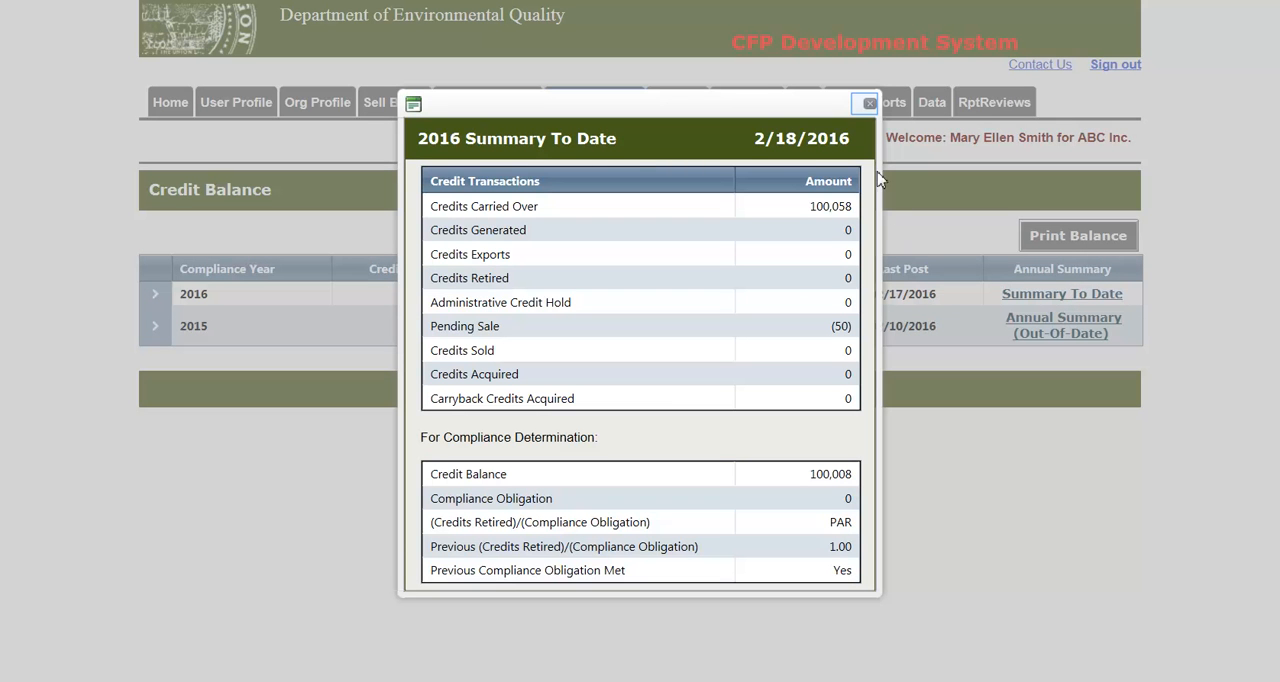
{"action": "left_click", "coordinate": [868, 103]}
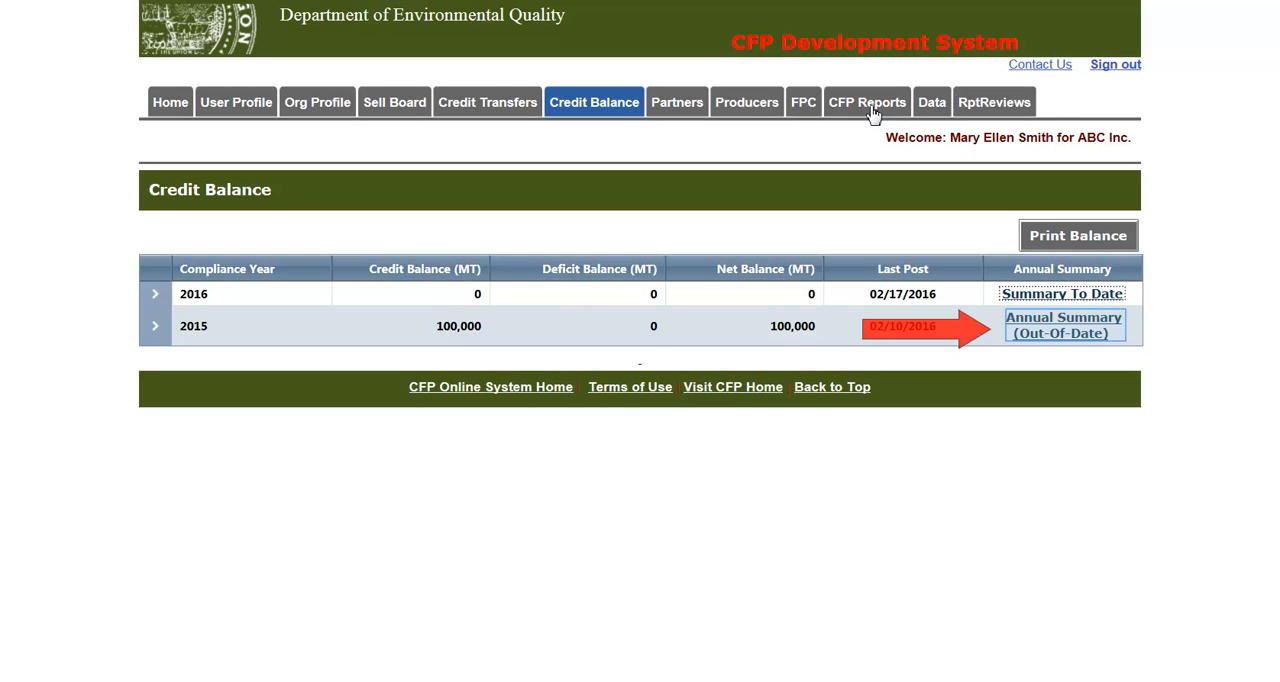
- View the 2015 Annual Summary and examine the detailed credit and deficit transactions for compliance year 2015
{"action": "left_click", "coordinate": [1060, 320]}
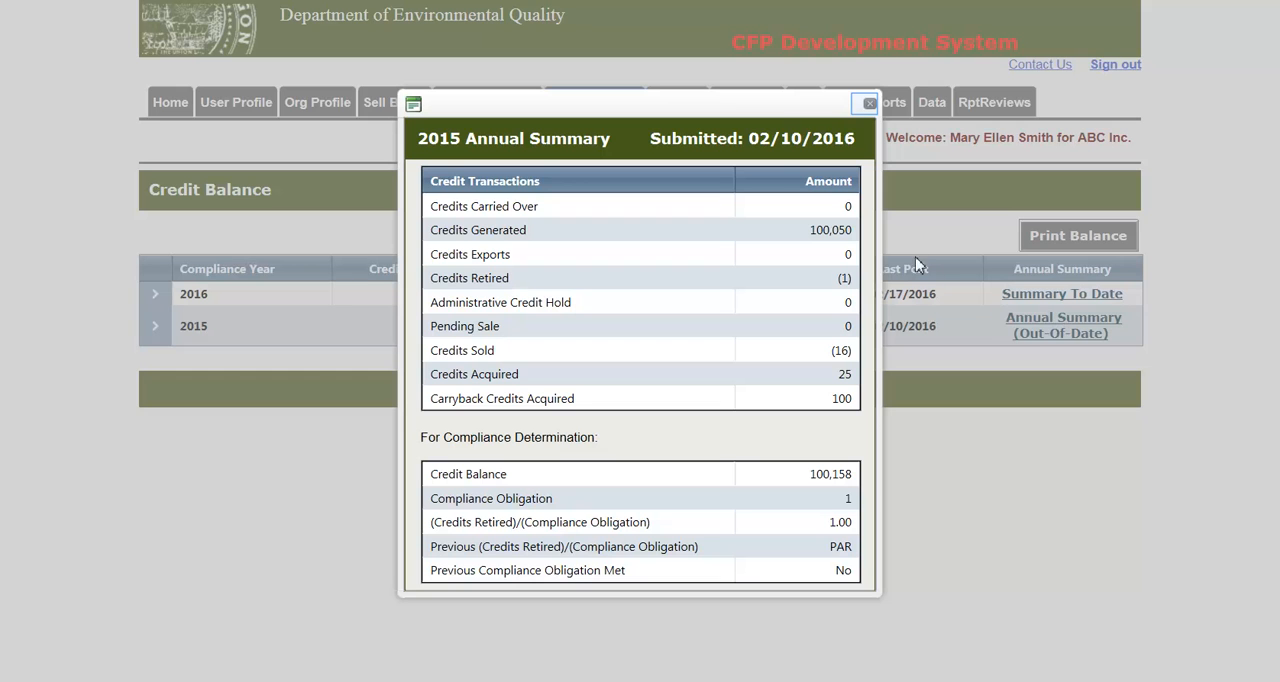
{"action": "left_click", "coordinate": [867, 104]}
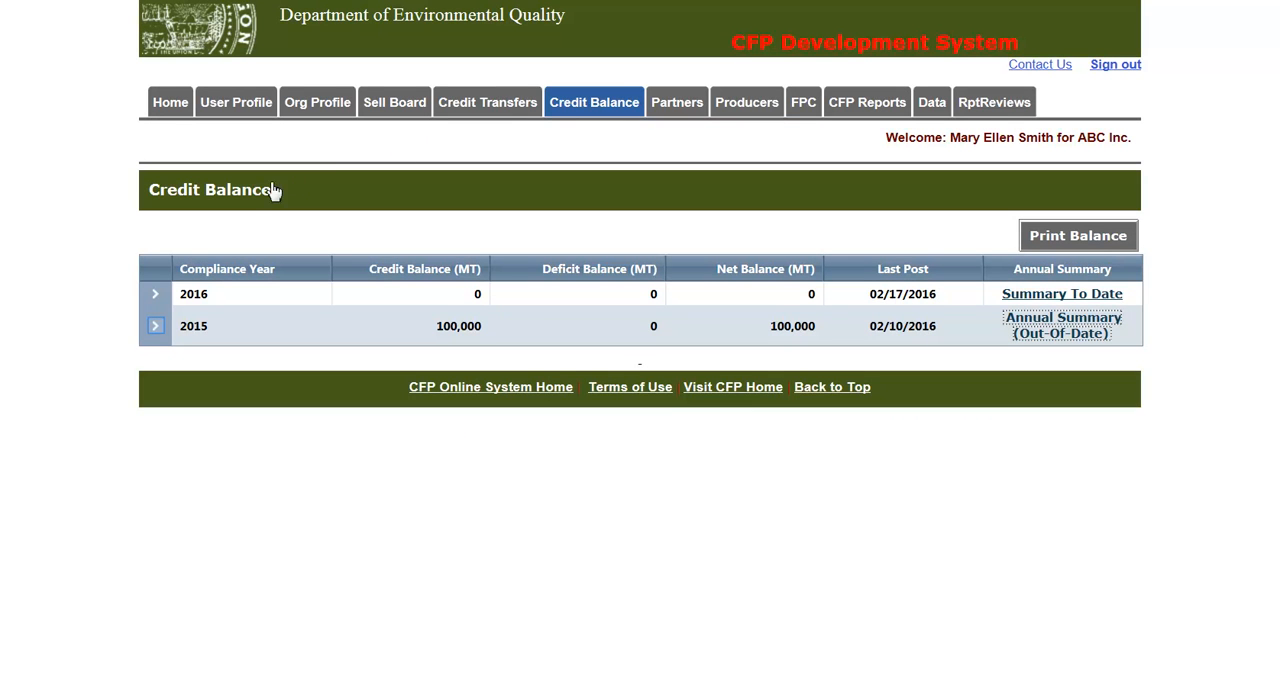
{"action": "left_click", "coordinate": [155, 326]}
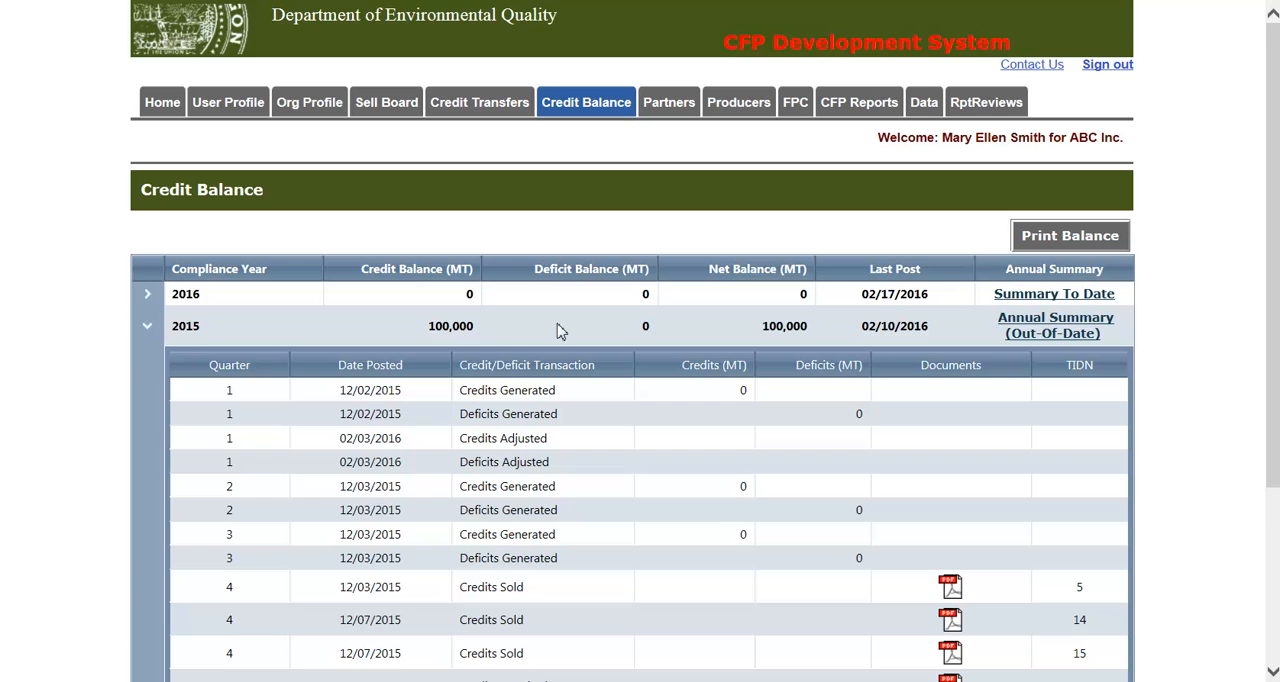
{"action": "scroll", "coordinate": [1256, 316], "scroll_direction": "down", "scroll_amount": 3}
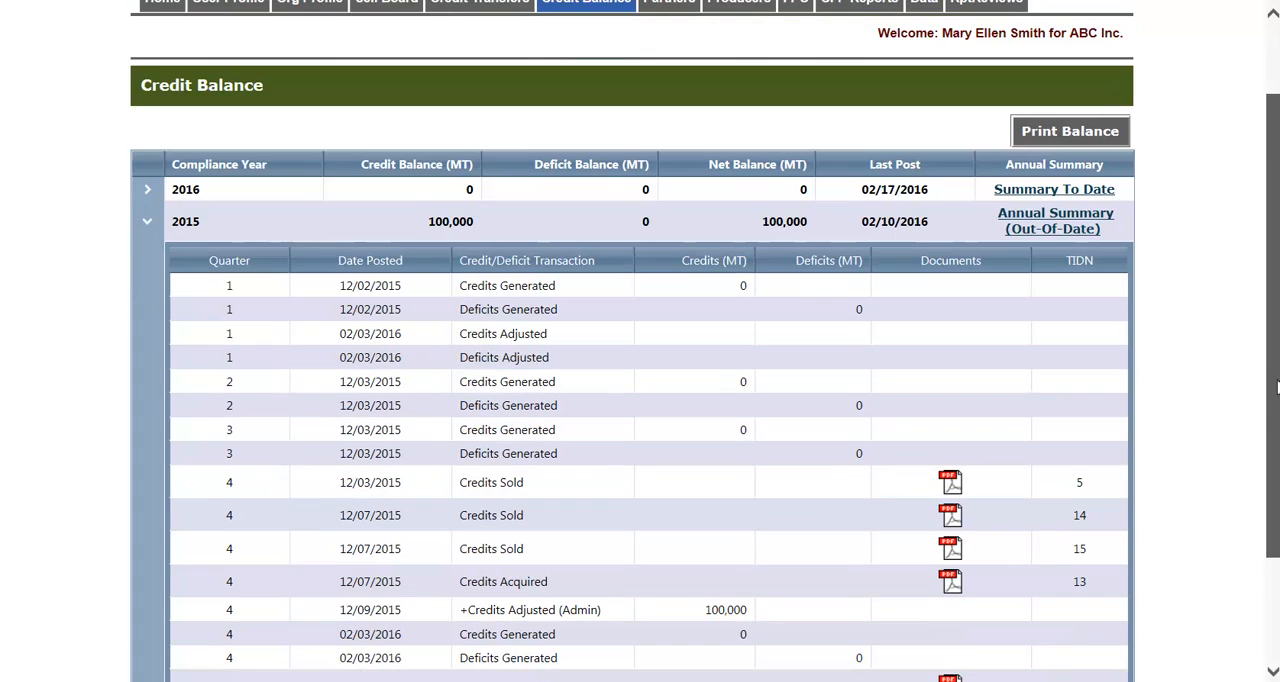